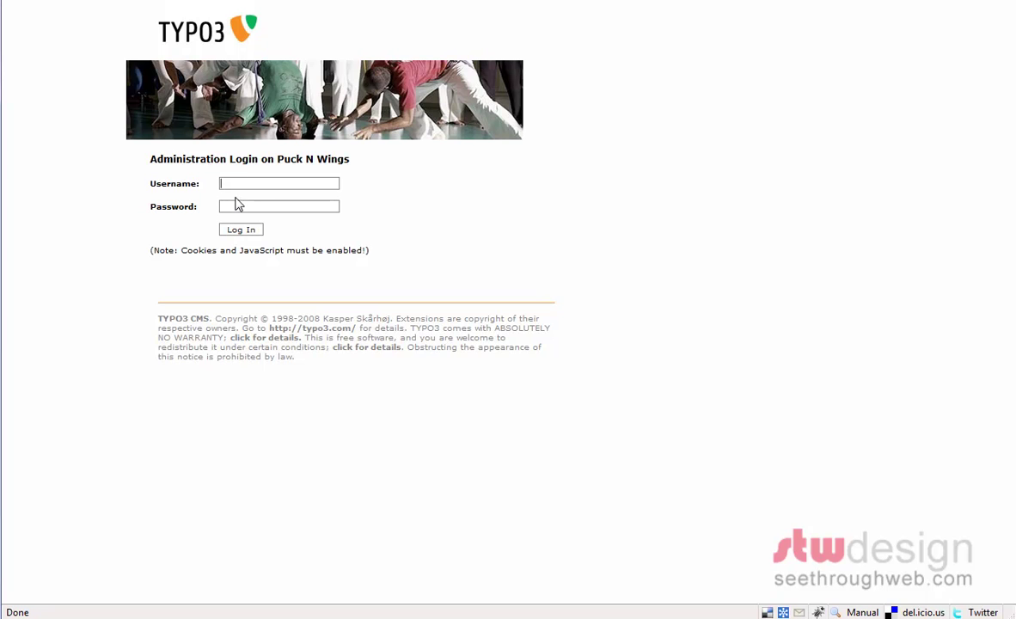
Log in to the administration backend with the username demoeditor and the account password
type("dem")
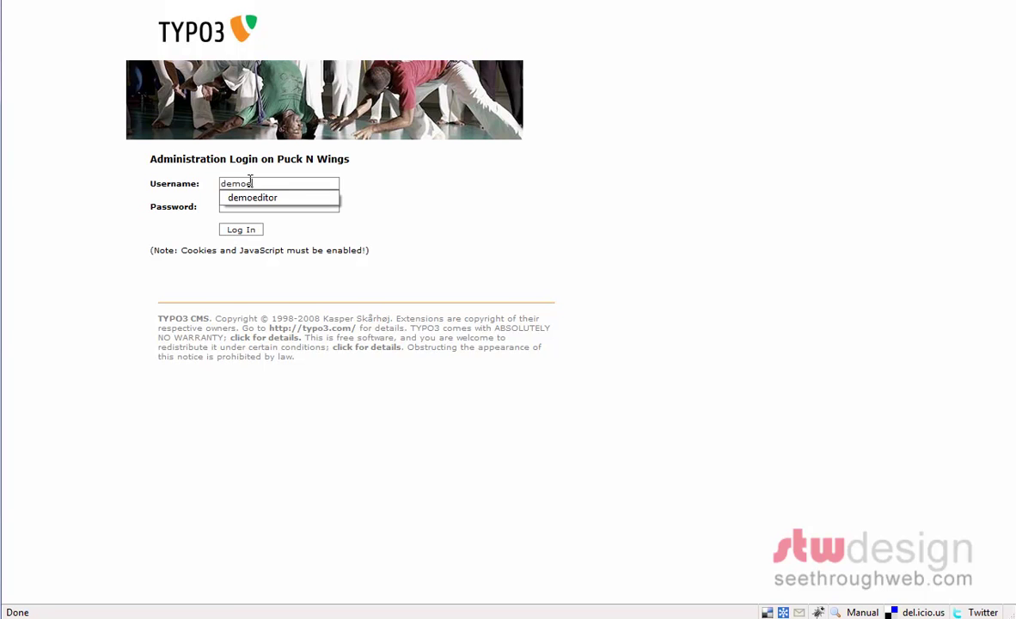
type("oeditor")
key("Tab")
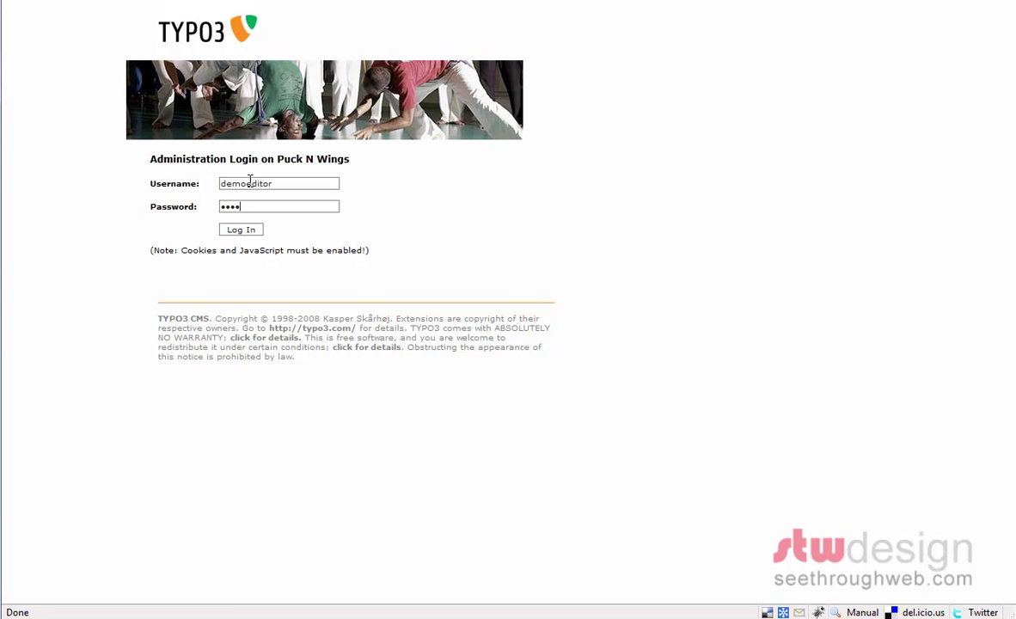
left_click(241, 230)
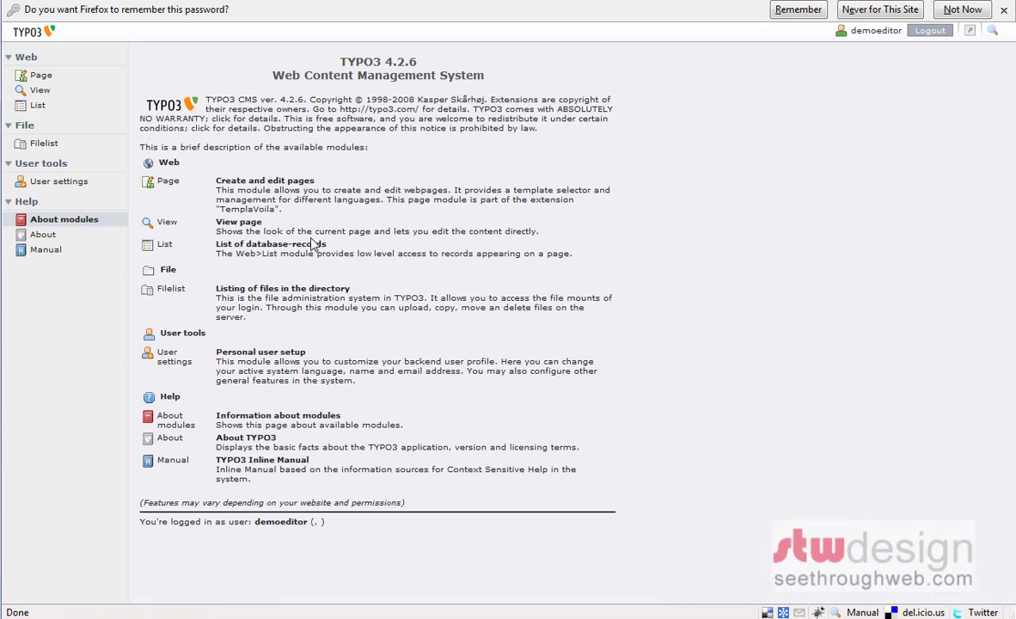
Open the Page module and expand the Puck 'N Wings and Our Menu branches of the page tree
left_click(71, 80)
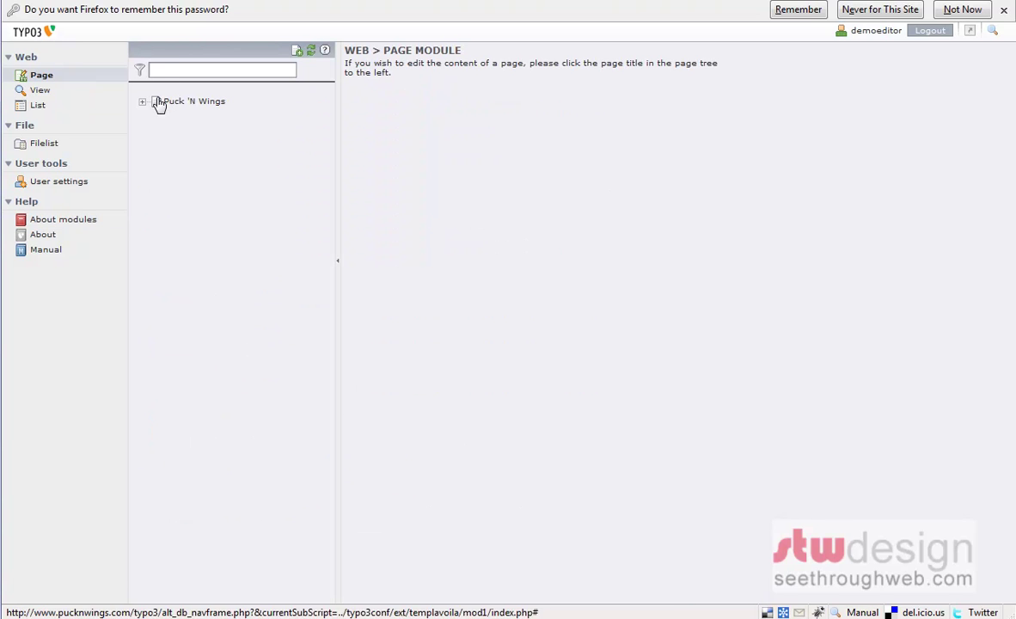
left_click(142, 102)
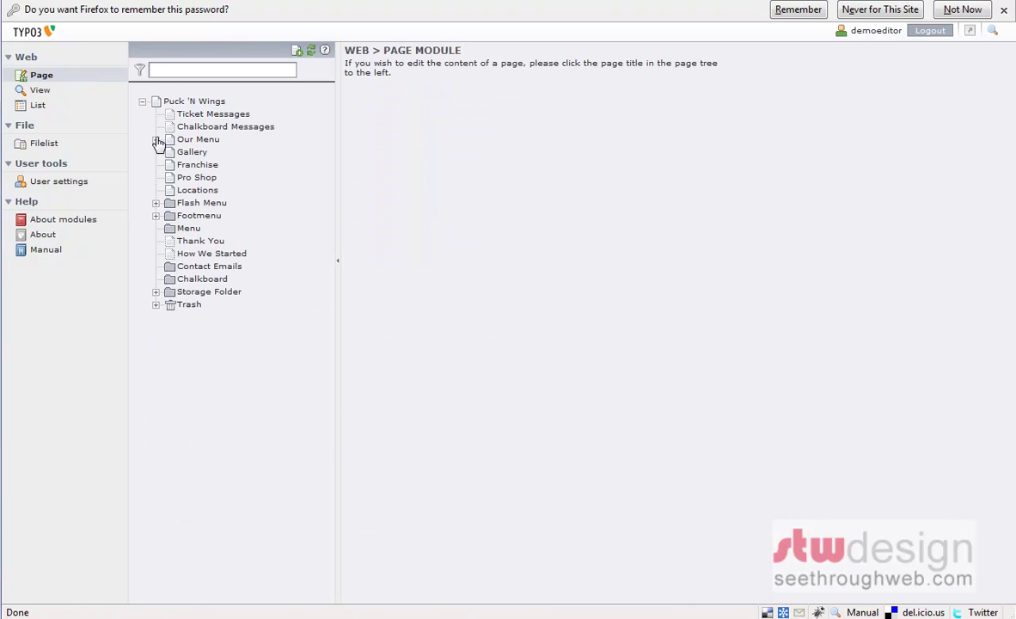
left_click(156, 140)
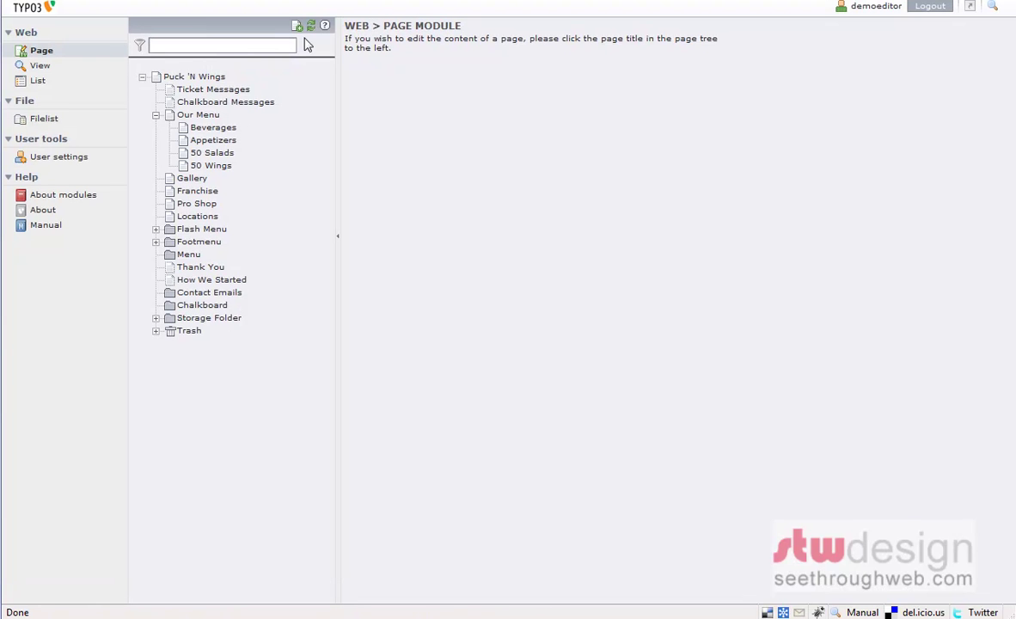
List the records of the Ticket Messages page and enable the extended view
left_click(233, 91)
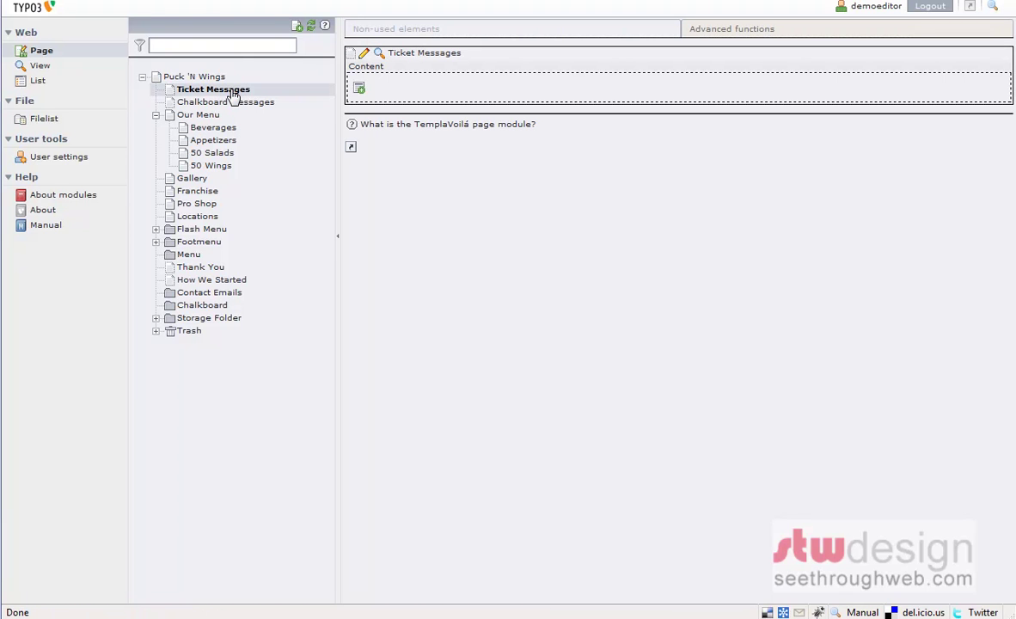
left_click(38, 83)
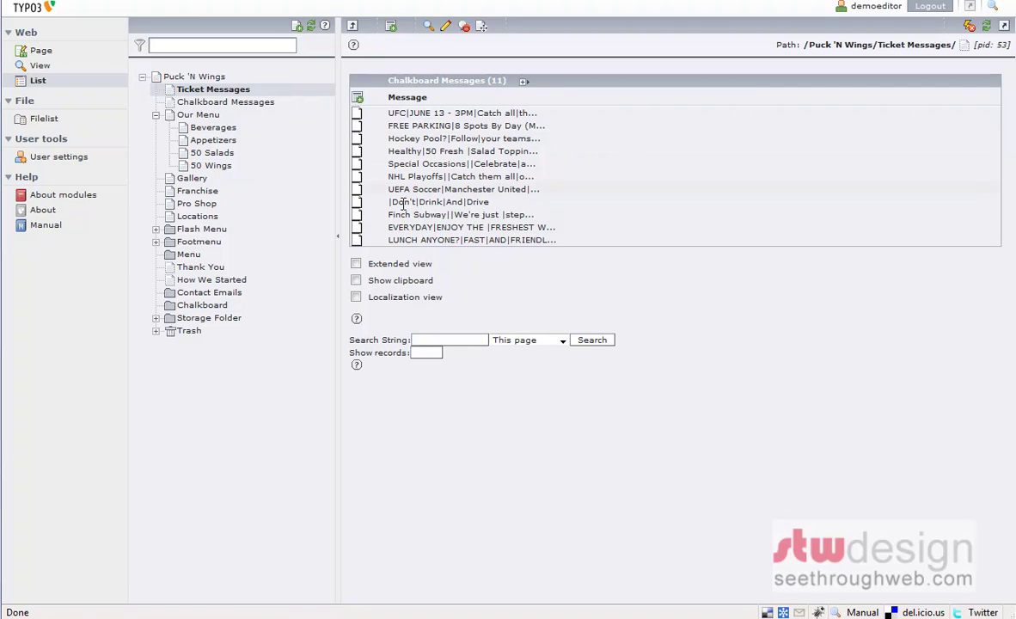
left_click(356, 264)
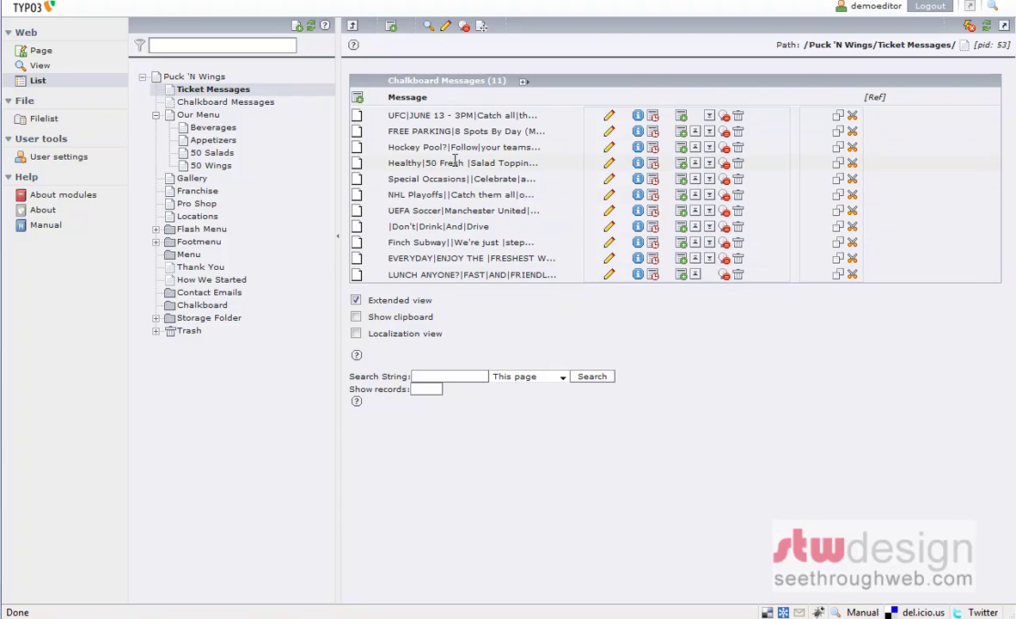
Examine the Hockey Pool message record to see how its lines are separated, and close it without changes
left_click(607, 150)
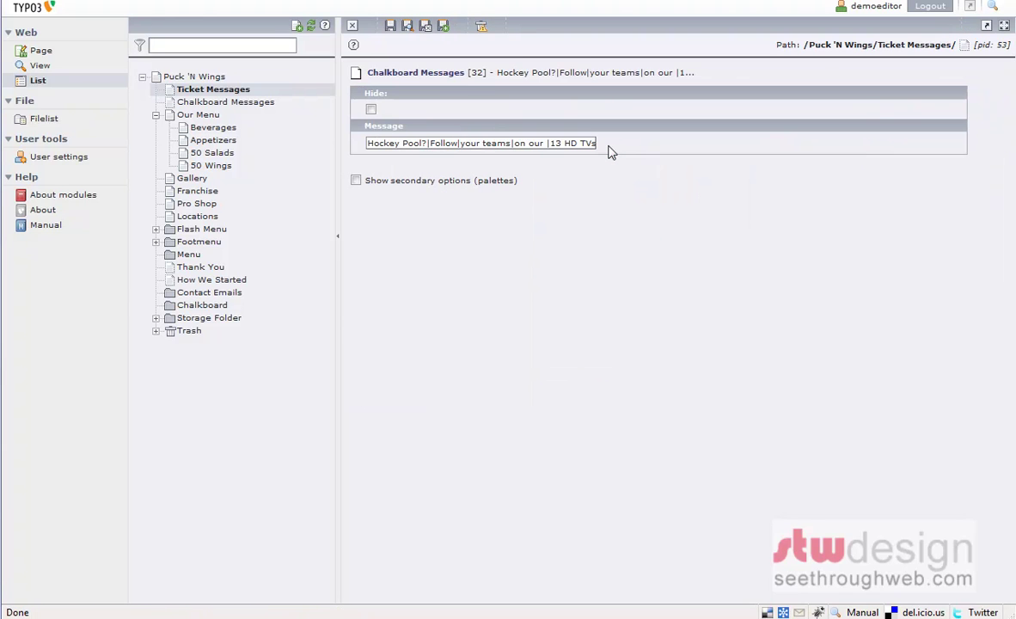
left_click(383, 145)
left_click(351, 25)
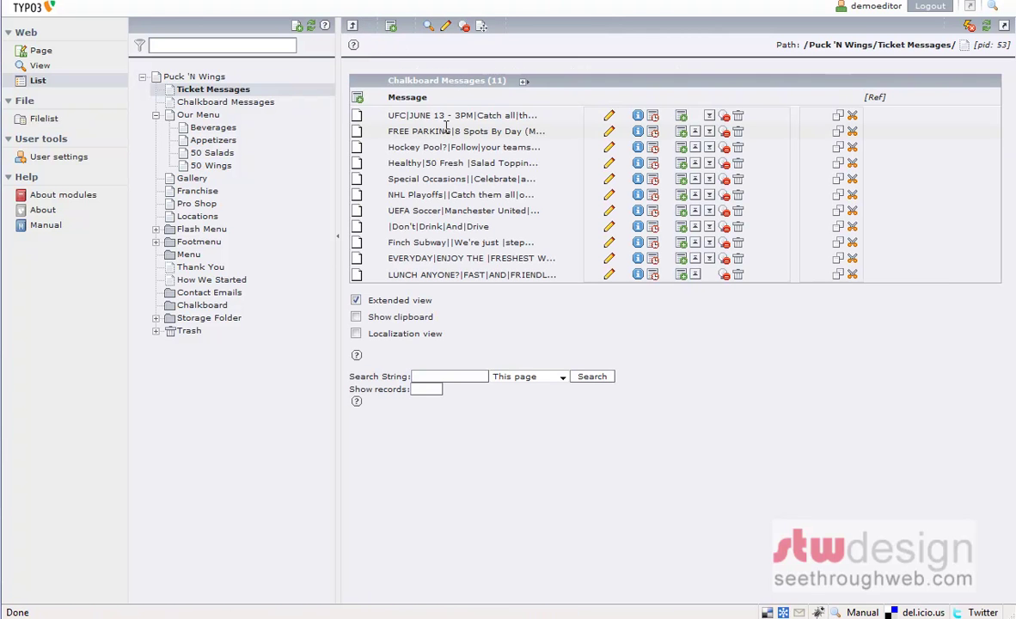
Create a Ticket Messages record reading "NEW LOCATION OPENING IN JULY ~ MARKHAM UNIONVILLE IN THE OLD BRODIES RESTAURANT;" plus the street address
left_click(357, 100)
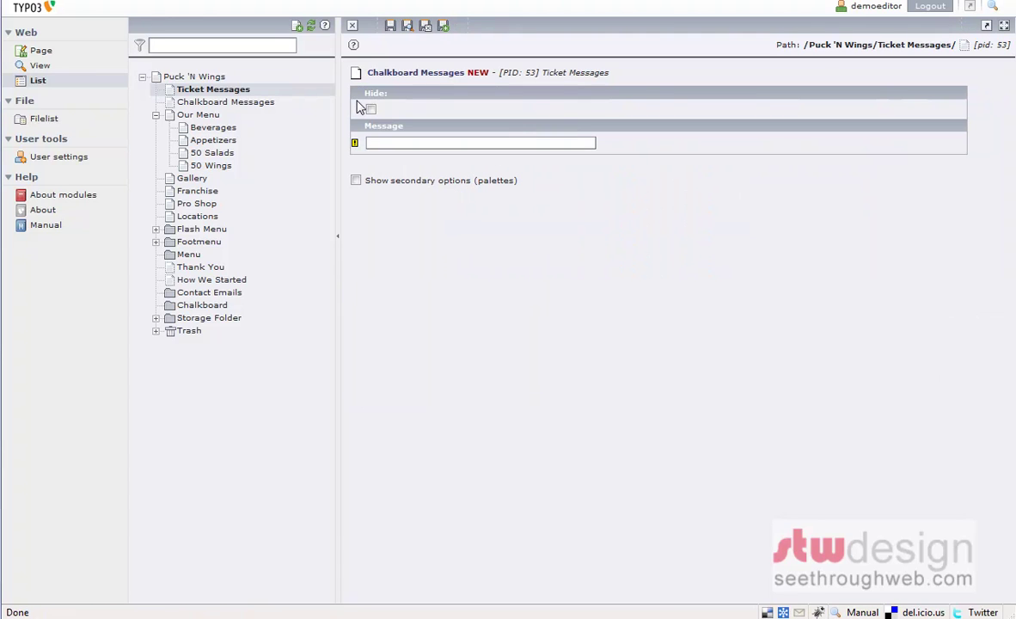
left_click(427, 142)
left_click(421, 142)
type("THE OLD BRODIES RESTAURANT; 4450 HIGHWAY 7")
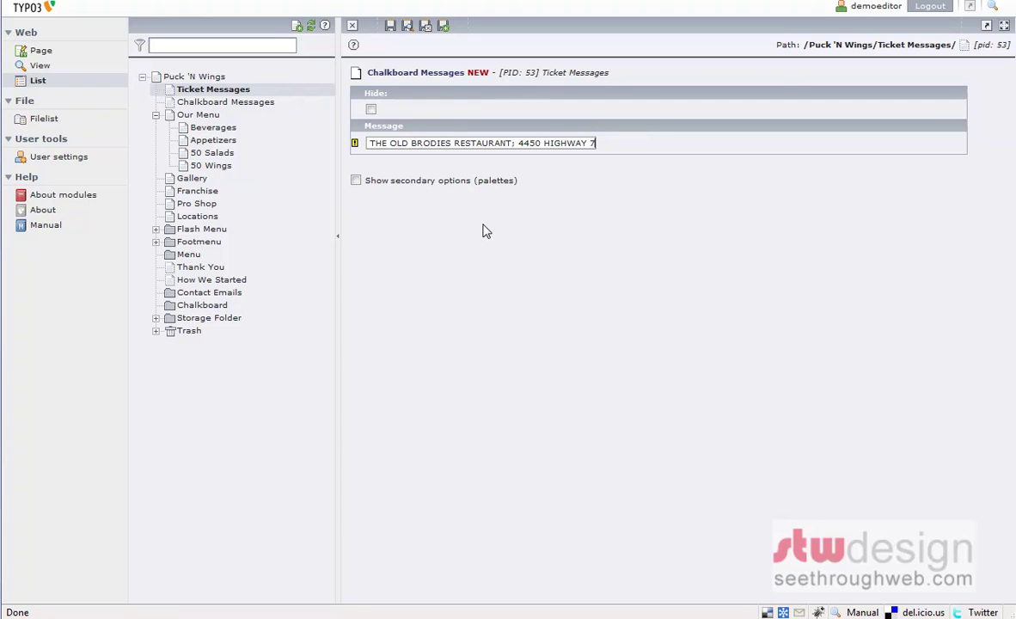
Read through the whole new message to decide where its lines should break
key("Home")
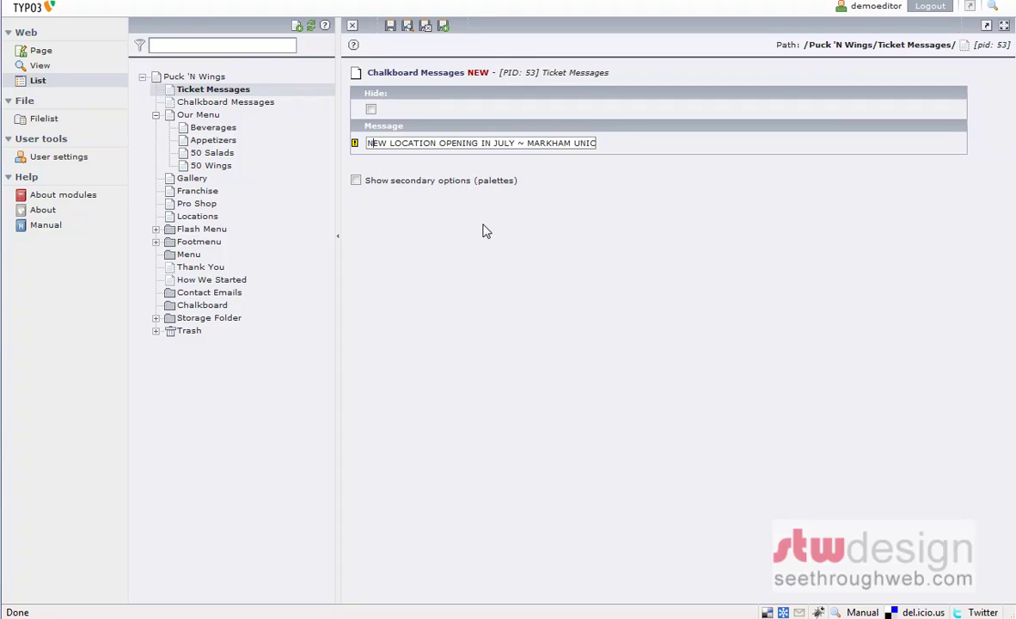
key("Right")
key("Right")
key("Right")
key("Right")
key("Right")
key("Right")
key("Right")
key("Right")
key("Right")
key("Right")
key("Right")
key("Right")
key("Right")
key("Right")
key("Right")
key("Right")
key("Right")
key("Right")
key("Right")
key("Right")
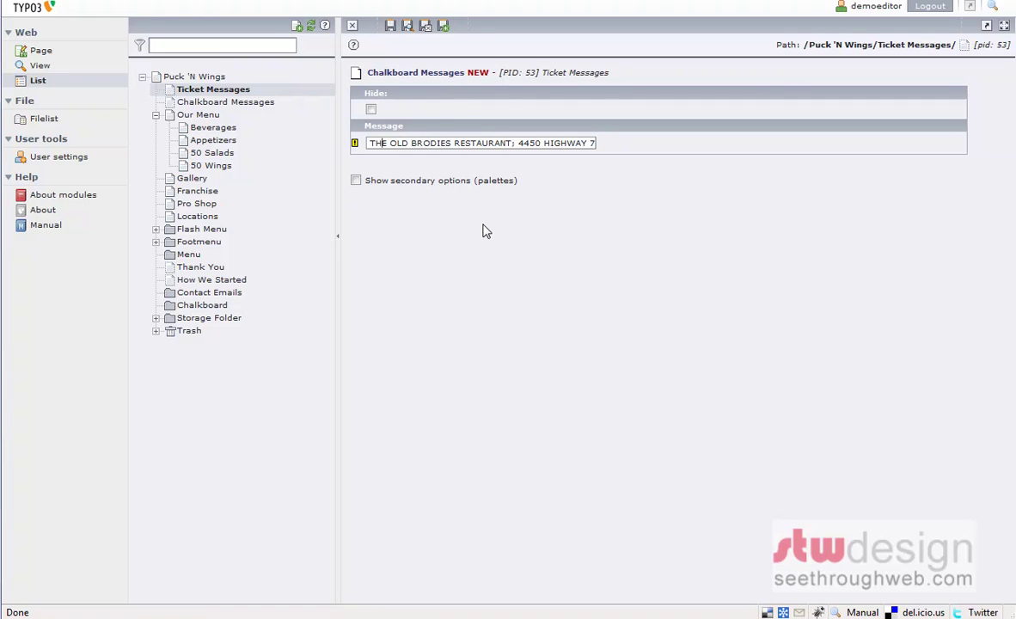
key("Left")
key("Left")
key("Left")
key("Left")
key("Left")
key("Left")
key("Left")
key("Left")
key("Left")
key("Left")
key("Left")
key("Left")
key("Left")
key("Left")
key("Left")
key("Left")
key("Left")
key("Left")
key("Left")
key("Left")
key("Left")
key("Left")
key("Left")
key("Left")
key("Left")
key("Left")
key("Left")
key("Left")
key("Left")
key("Left")
key("Left")
key("Left")
key("Left")
key("Left")
key("Left")
key("Left")
key("Left")
key("Left")
key("Left")
key("Left")
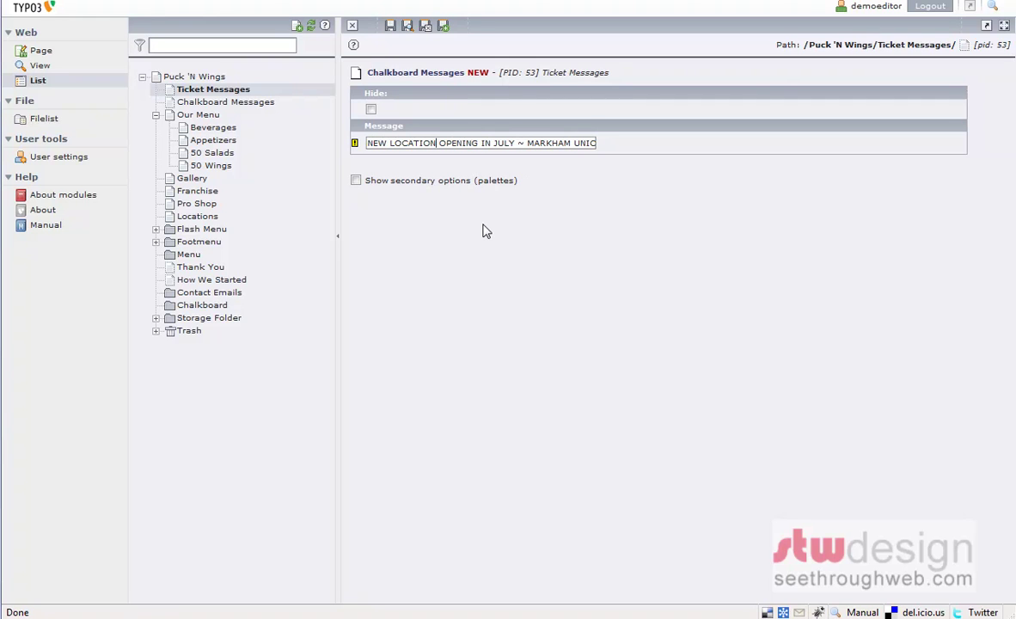
Replace the space after LOCATION and the tilde between JULY and MARKHAM with "|" line separators
key("Right")
key("Right")
key("Right")
key("Right")
key("Right")
key("Right")
key("Right")
key("Right")
key("Right")
left_click_drag(528, 143, 516, 144)
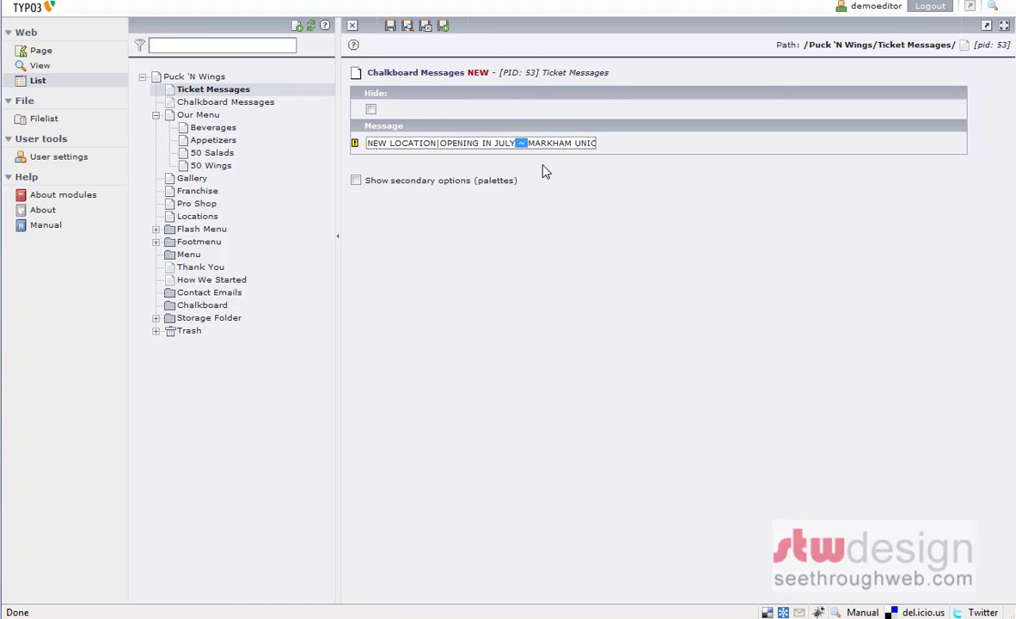
type("|")
Replace the space between UNIONVILLE and IN THE OLD with a "|" line separator
key("Right")
key("Right")
key("Right")
key("Right")
key("Right")
key("Right")
key("Right")
key("Right")
key("Right")
key("Right")
key("Right")
key("Right")
key("Right")
key("Right")
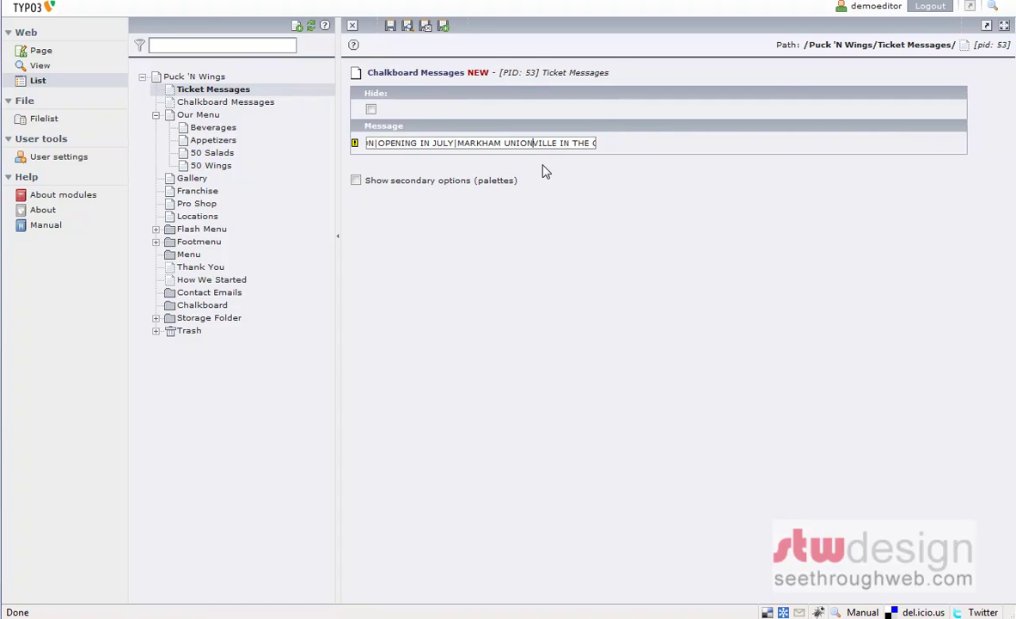
key("Right")
key("Right")
key("Right")
key("Right")
key("Right")
key("Right")
key("Right")
key("Right")
key("Right")
key("Right")
key("Right")
key("Right")
key("Right")
key("Right")
key("Right")
key("Right")
key("Right")
key("Right")
key("Right")
key("Right")
key("Right")
key("Right")
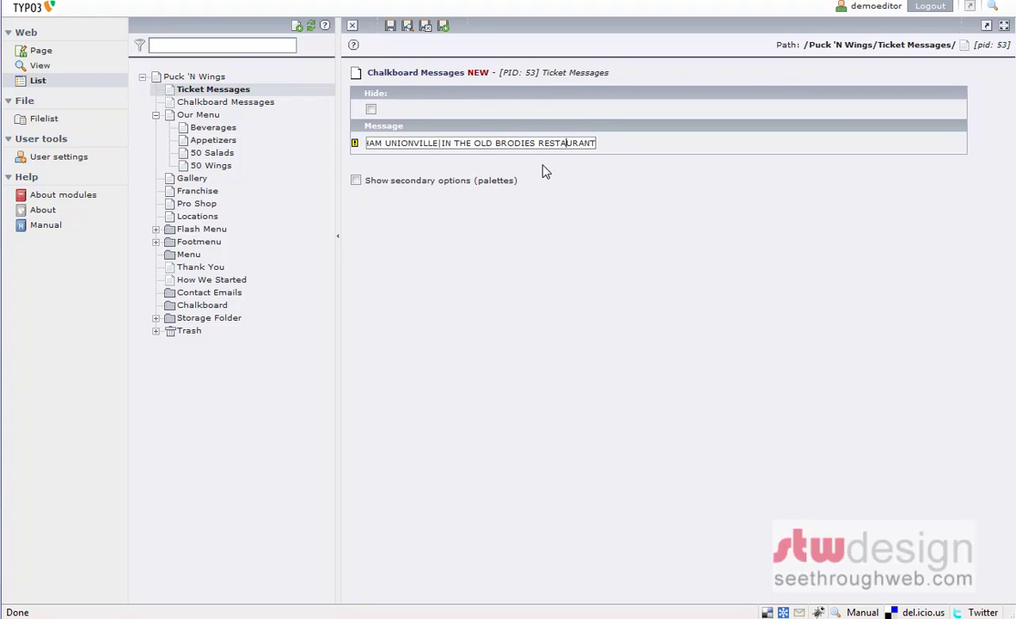
Replace a character near BRODIES RESTAURANT in the message with another "|" line separator
key("Left")
key("Left")
key("Left")
key("Left")
key("Left")
key("Left")
key("Left")
key("Right")
key("Right")
key("Right")
key("Right")
key("Delete")
type("|")
Check the message's "|" separators from BRODIES RESTAURANT back to NEW LOCATION and save the new ticket message
key("Left")
key("Left")
key("Left")
key("Left")
key("Left")
key("Left")
key("Left")
key("Left")
key("Left")
key("Left")
key("Left")
key("Left")
key("Left")
key("Left")
key("Left")
key("Left")
key("Left")
key("Left")
key("Left")
key("Left")
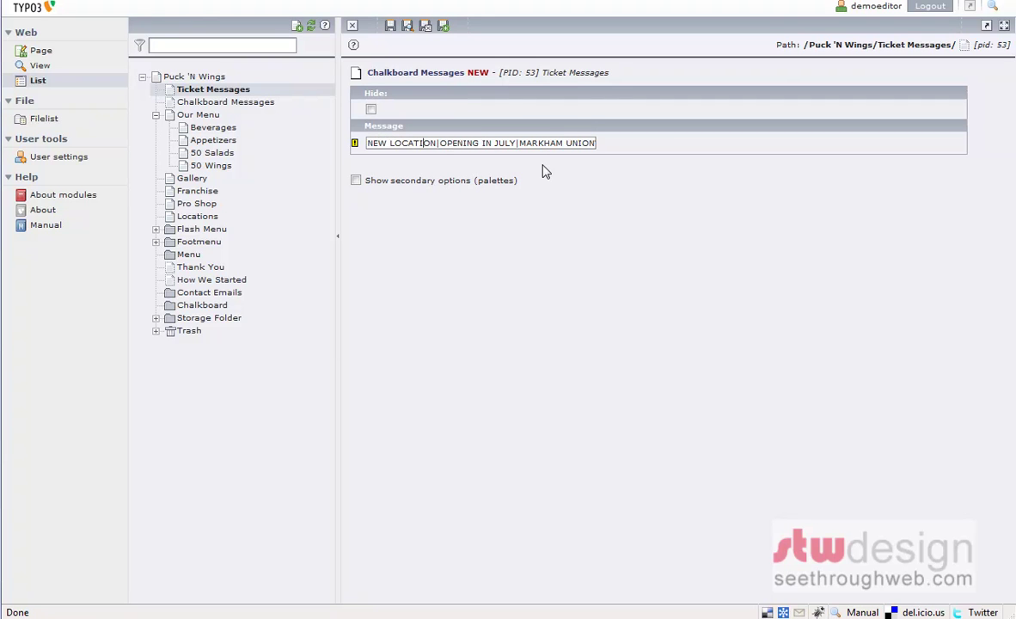
key("Left")
key("Left")
key("Left")
key("Left")
key("Left")
key("Left")
key("Left")
key("Left")
key("Left")
key("Left")
left_click(391, 26)
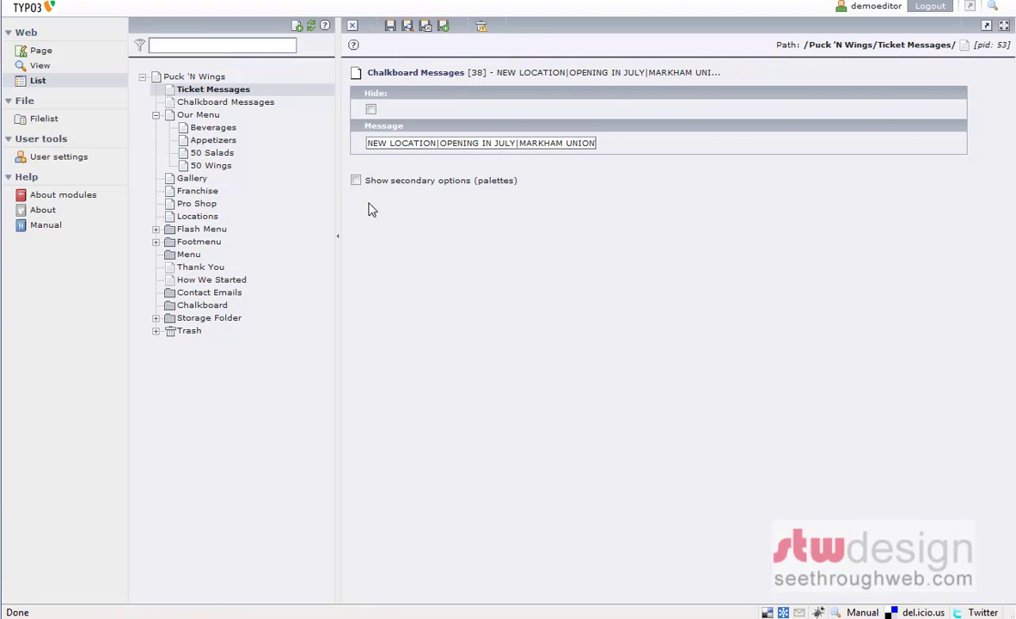
Open the "50 WINGS|50 SALADS| 1 AWESOME ..." record of the Chalkboard Messages page for editing
left_click(249, 105)
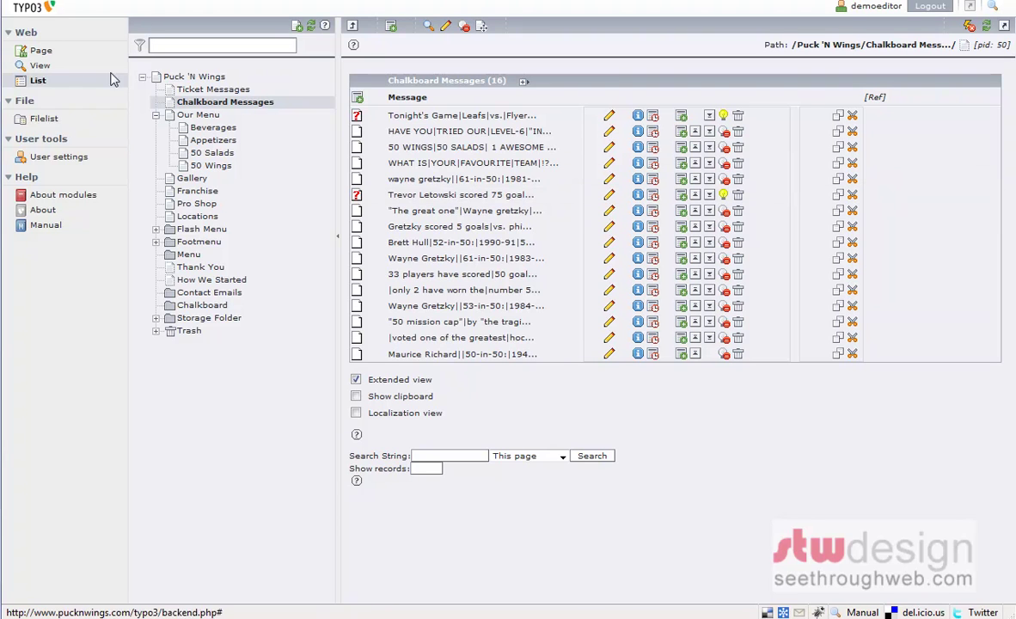
left_click(609, 148)
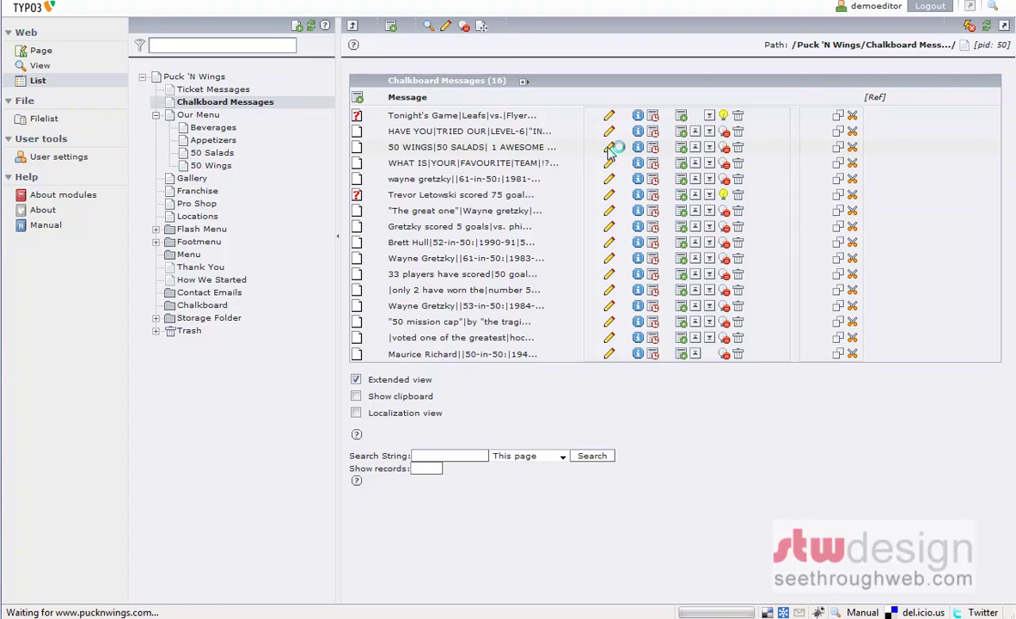